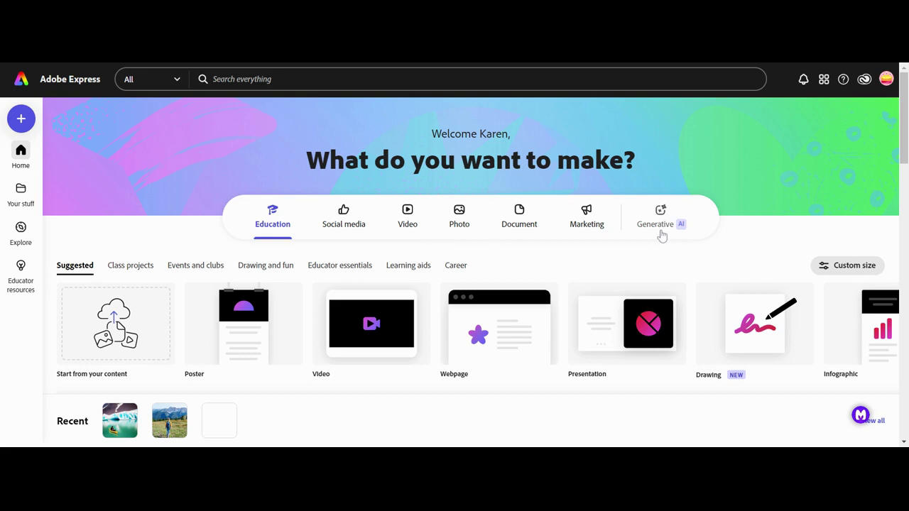
Step: Show the Generative AI tools on the home page, including the Text to image section
scroll(660, 237, "down", 3)
scroll(660, 237, "up", 3)
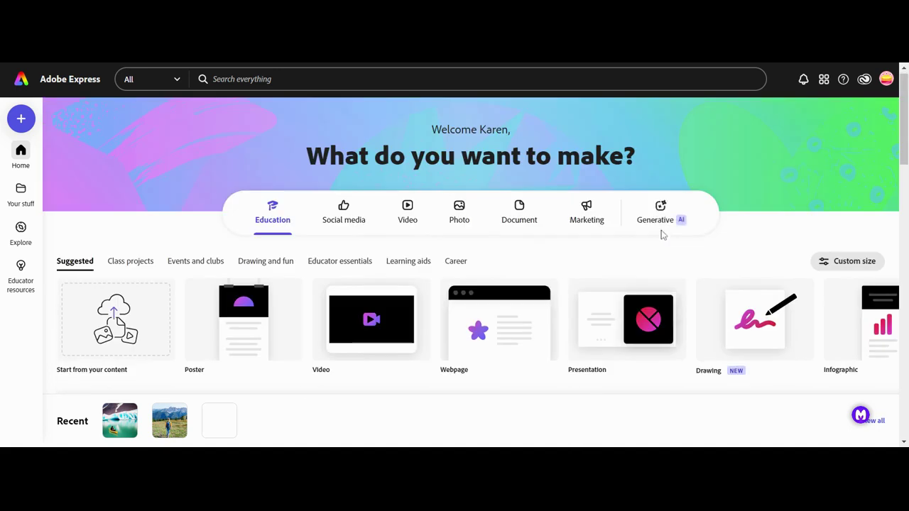
left_click(652, 232)
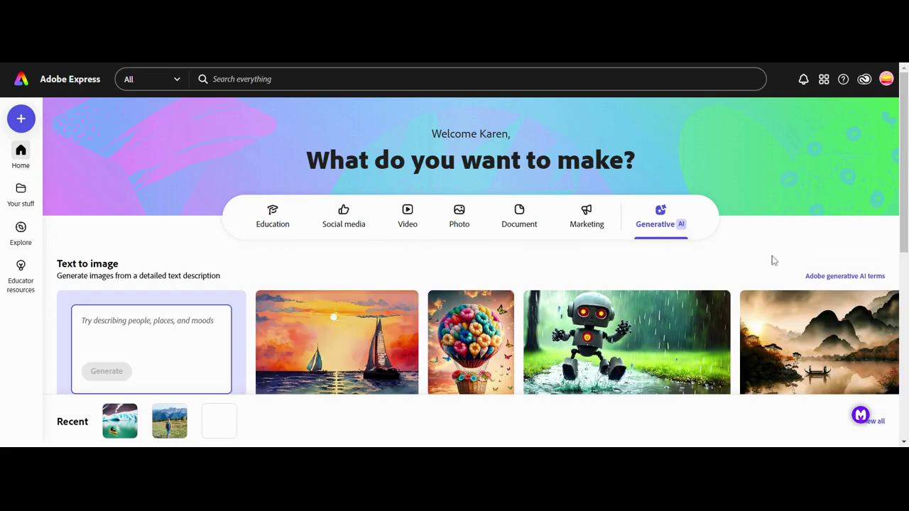
scroll(814, 245, "down", 1)
scroll(813, 245, "down", 1)
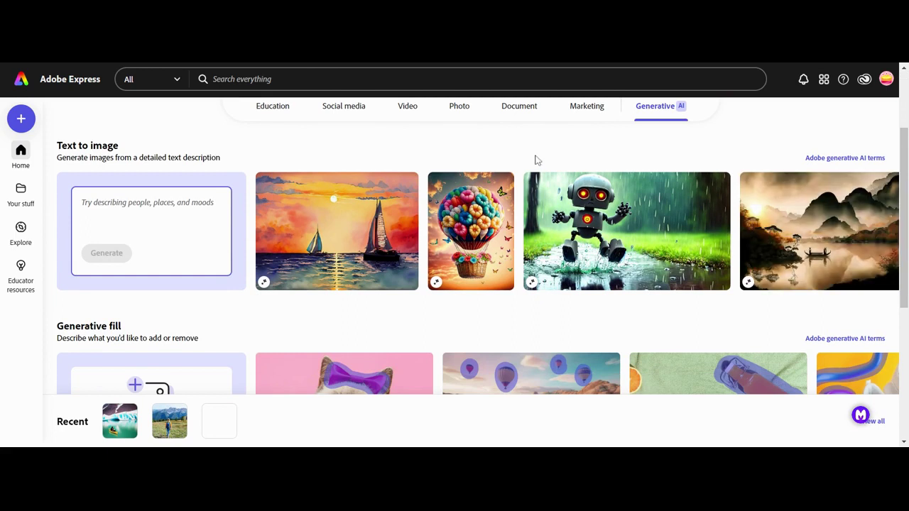
Step: Open the Adobe generative AI terms and read the guidelines on AI/ML training and respectful, safe use
left_click(838, 159)
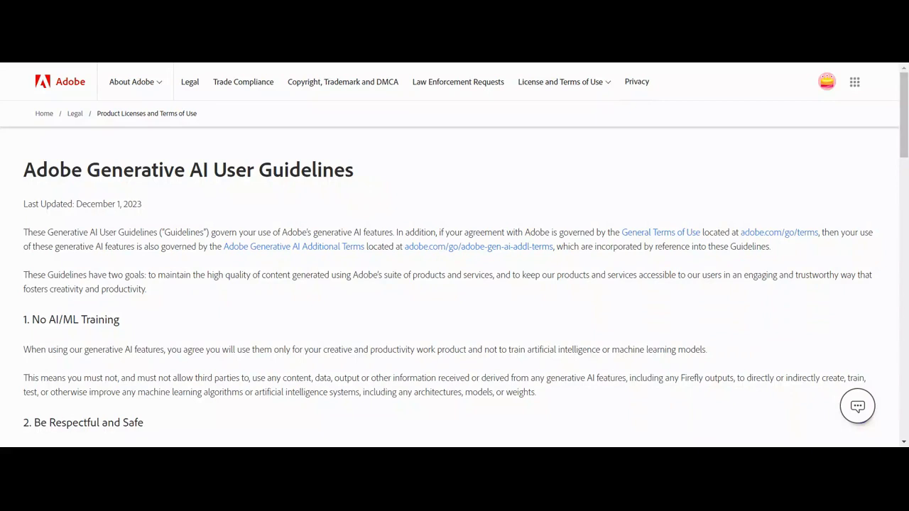
scroll(691, 298, "down", 3)
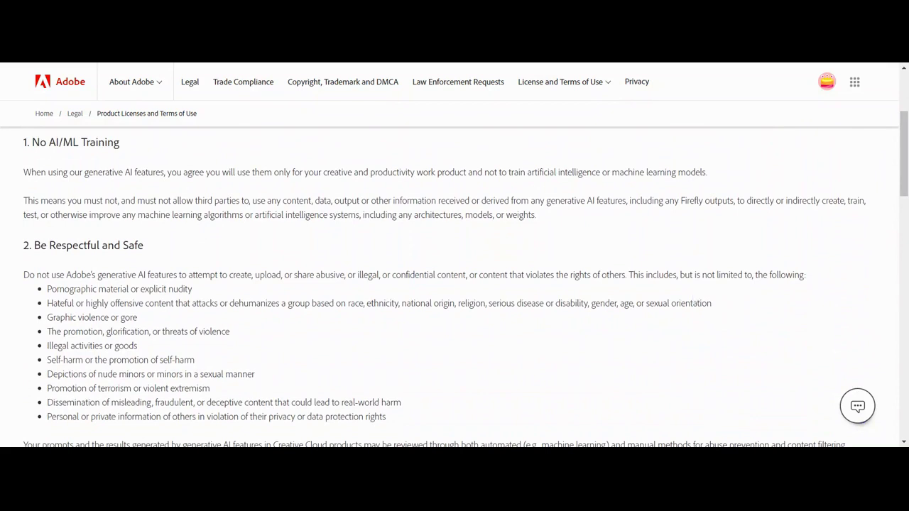
scroll(693, 299, "down", 1)
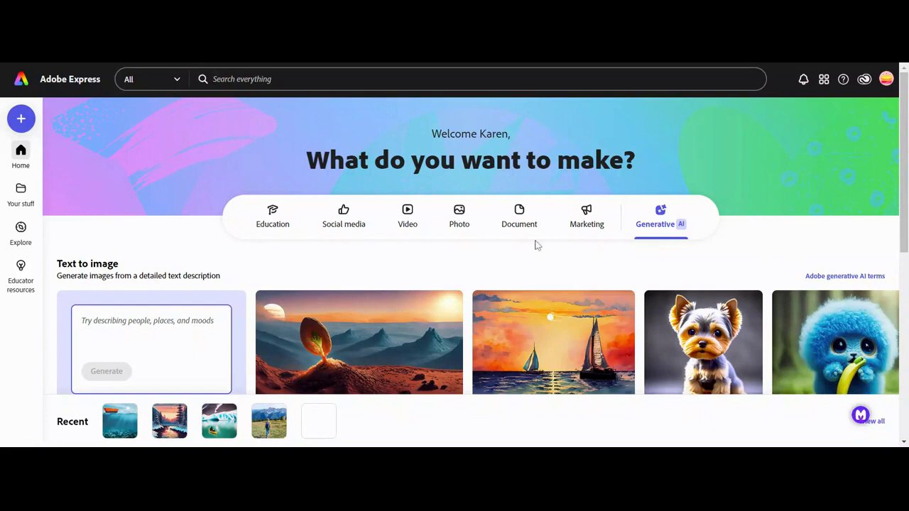
Step: Open the Text to image sample of the cute fluffy blue ball animal eating a banana in a misty magical forest
scroll(221, 271, "down", 3)
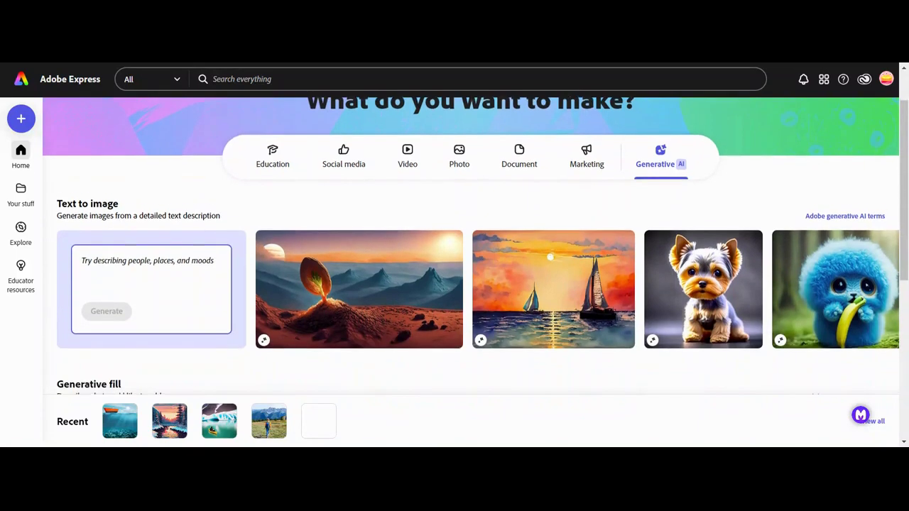
scroll(216, 267, "down", 1)
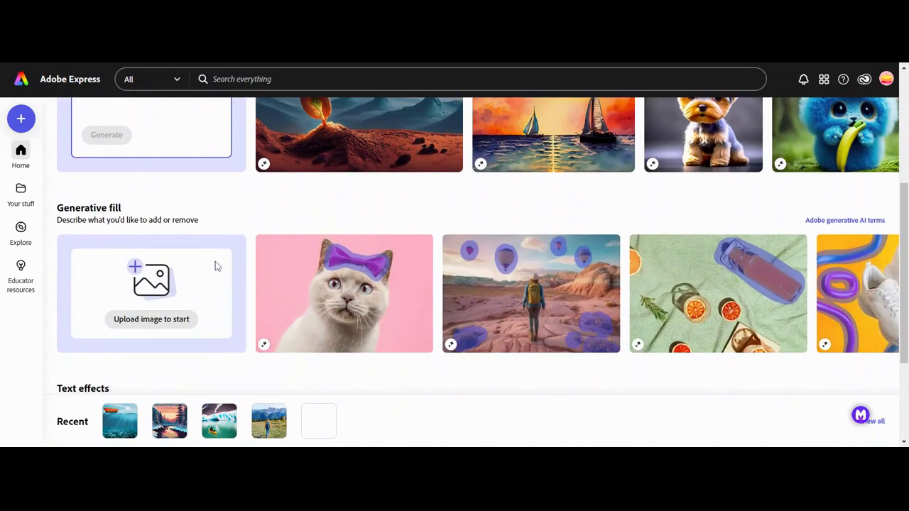
scroll(216, 266, "down", 3)
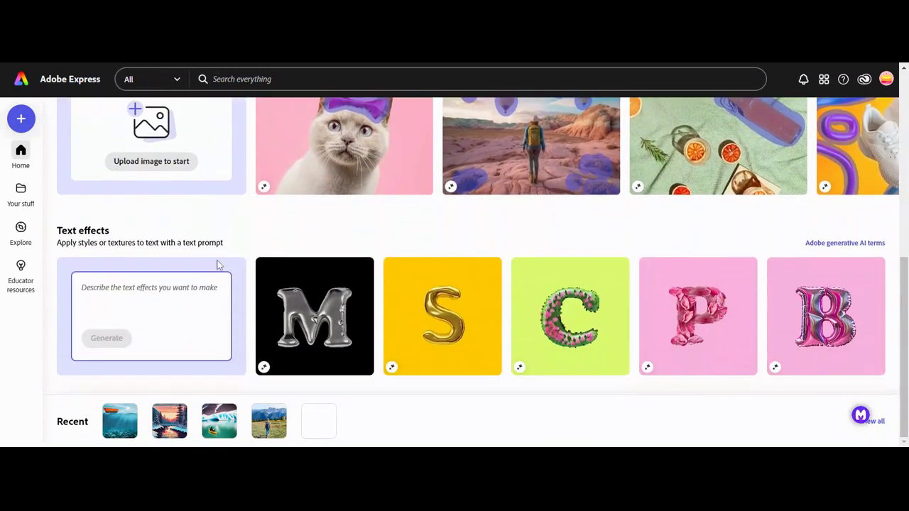
scroll(217, 267, "up", 5)
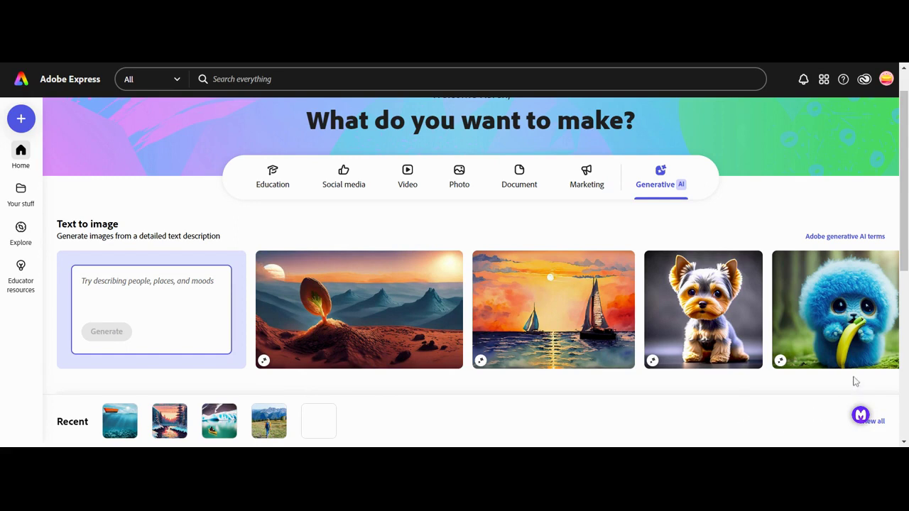
mouse_move(839, 349)
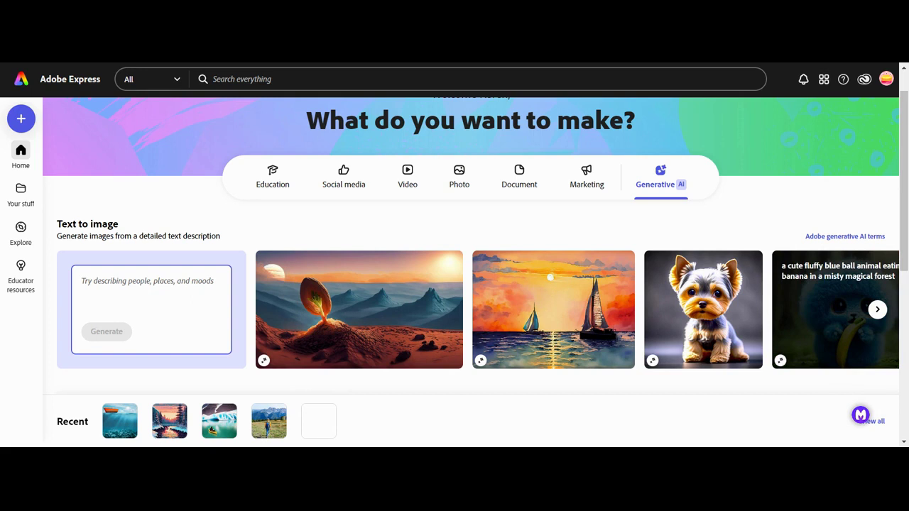
left_click(833, 347)
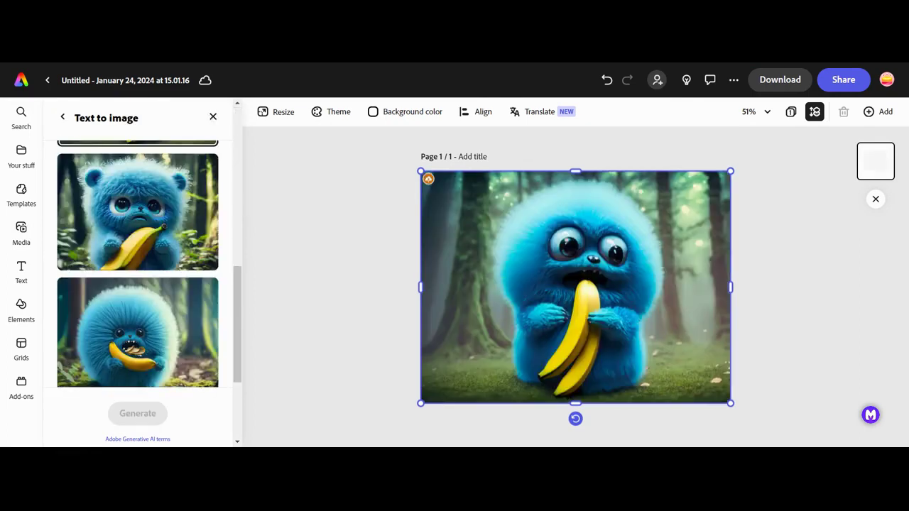
Step: Review the generated Text to image variations and the prompt that produced them
scroll(161, 330, "up", 2)
scroll(160, 330, "up", 6)
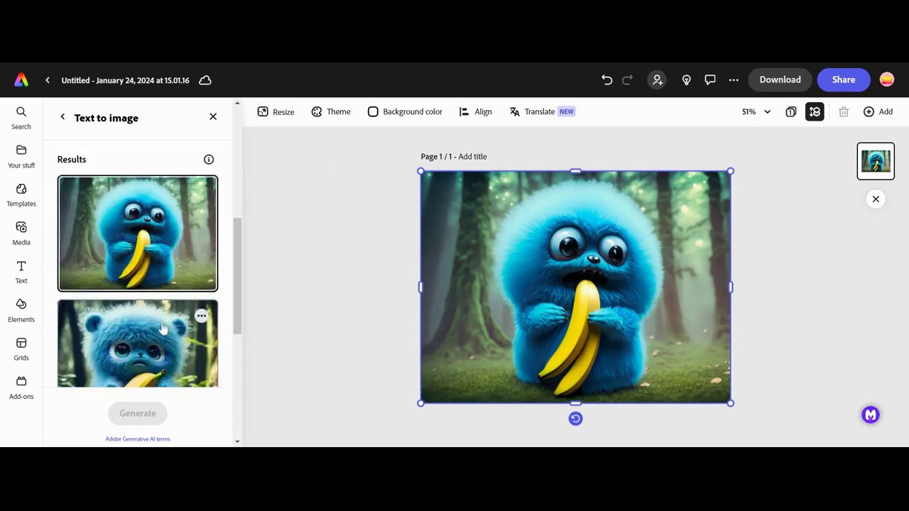
scroll(163, 327, "down", 1)
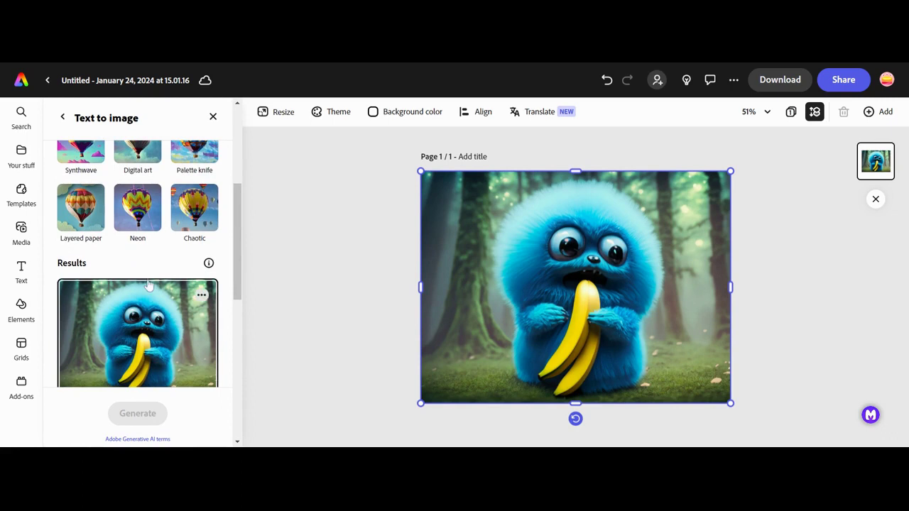
scroll(175, 289, "down", 3)
scroll(181, 287, "down", 4)
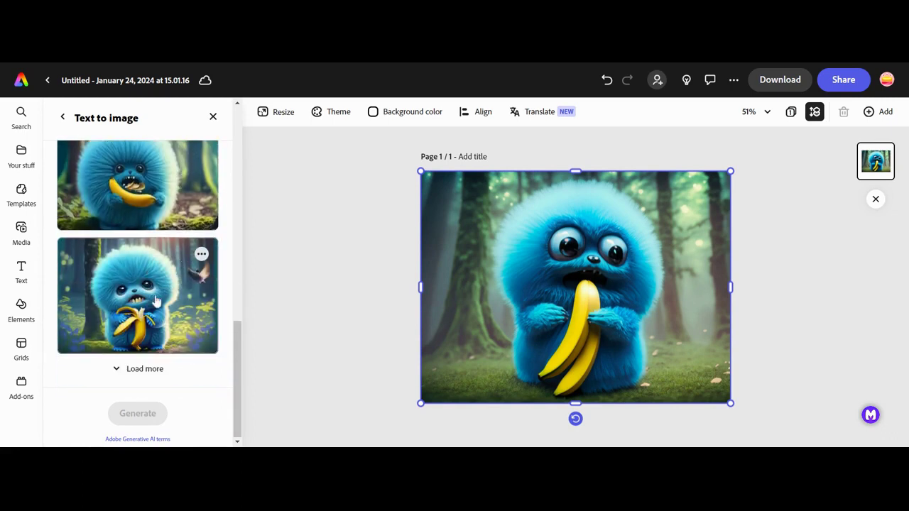
scroll(156, 302, "up", 10)
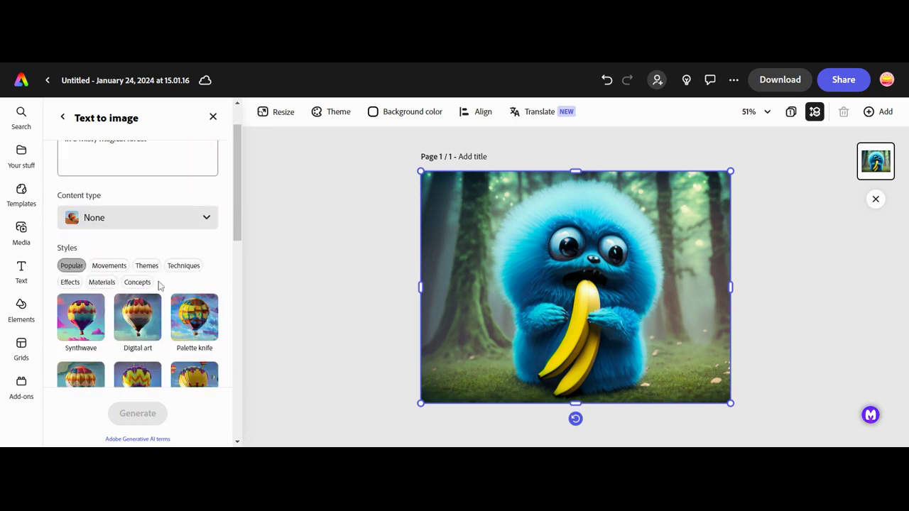
scroll(160, 284, "up", 1)
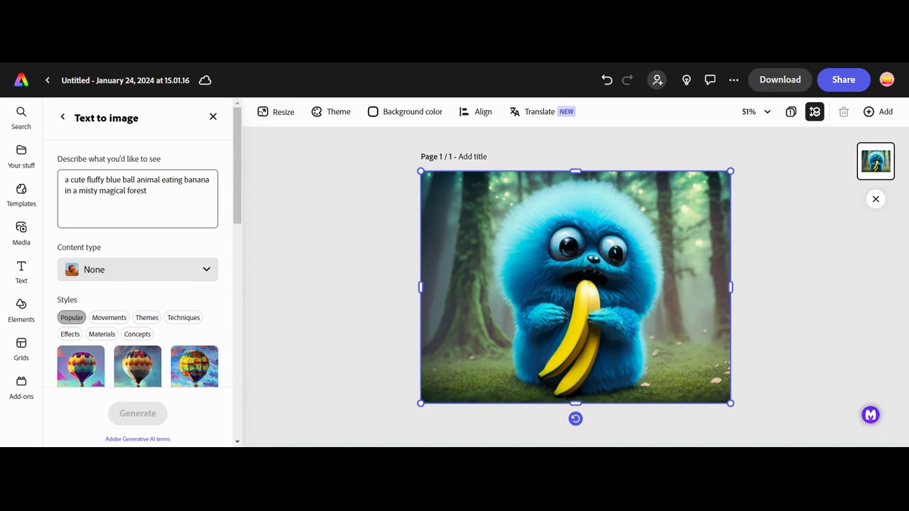
Step: Inspect the content types available for the Text to image generation and keep None
scroll(99, 193, "down", 1)
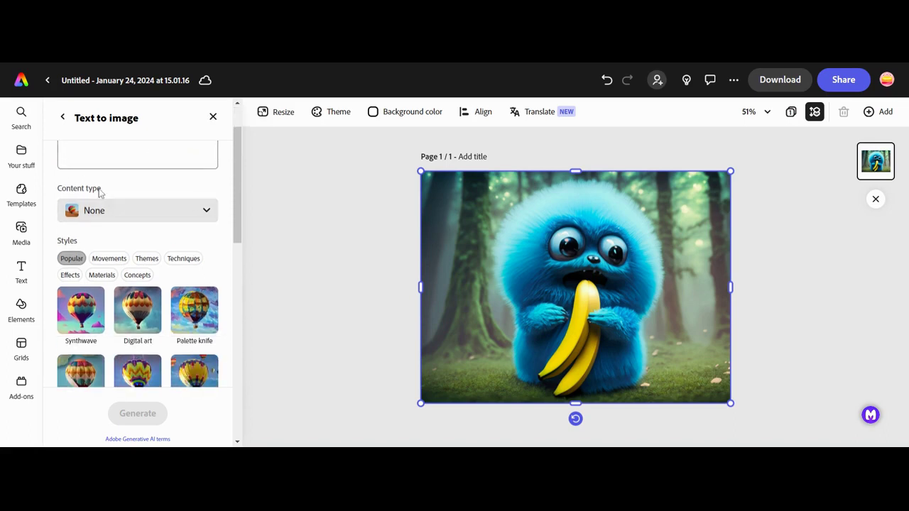
left_click(152, 204)
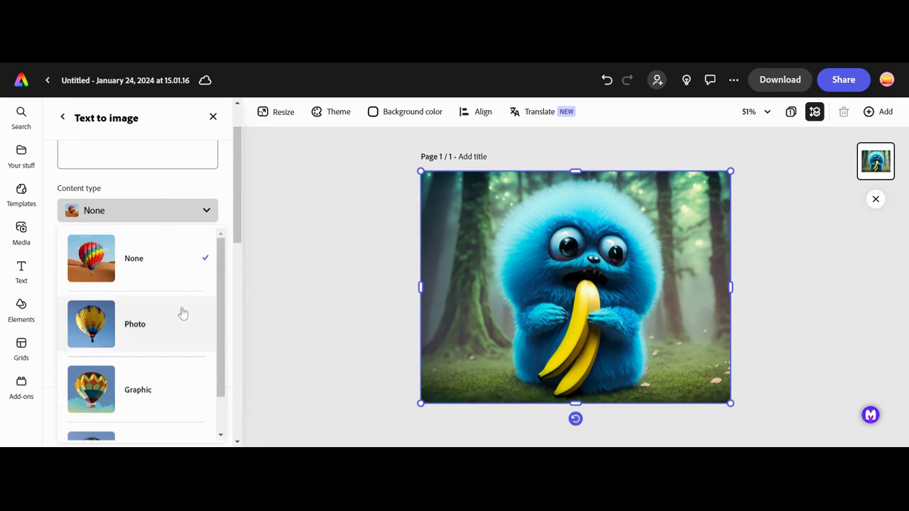
scroll(182, 313, "down", 1)
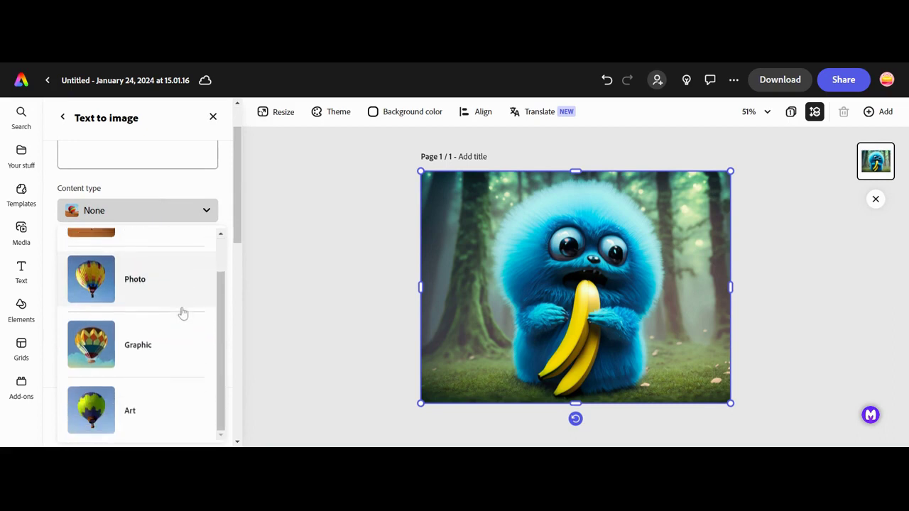
left_click(182, 186)
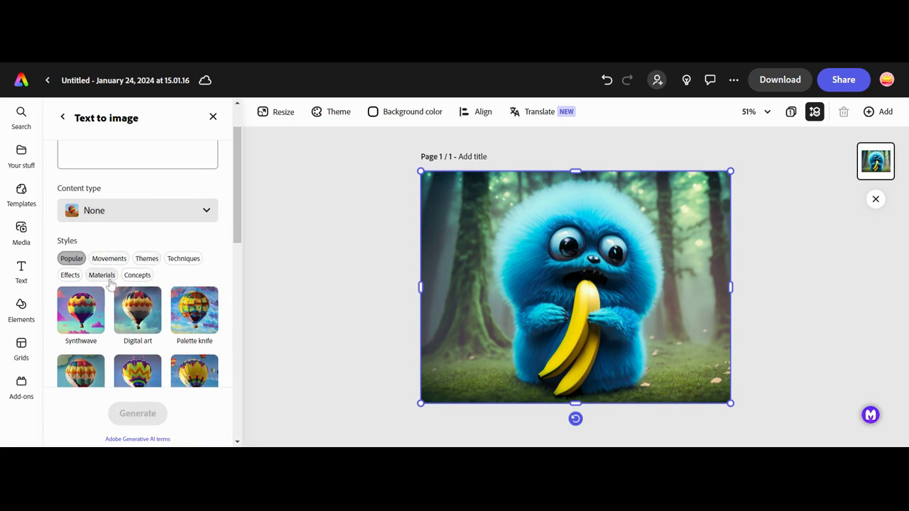
Step: Regenerate the blue animal image with the Doodle style from Techniques and review the new variations
left_click(184, 259)
scroll(189, 264, "down", 2)
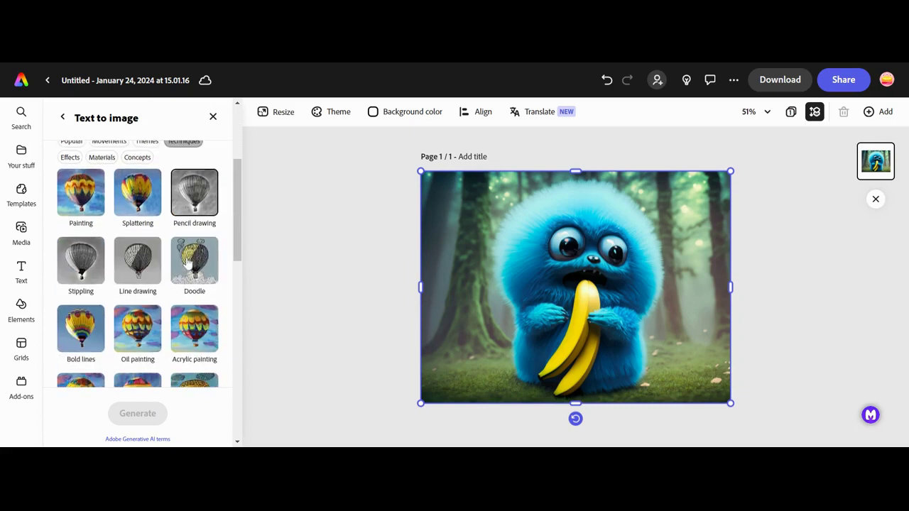
scroll(189, 262, "down", 1)
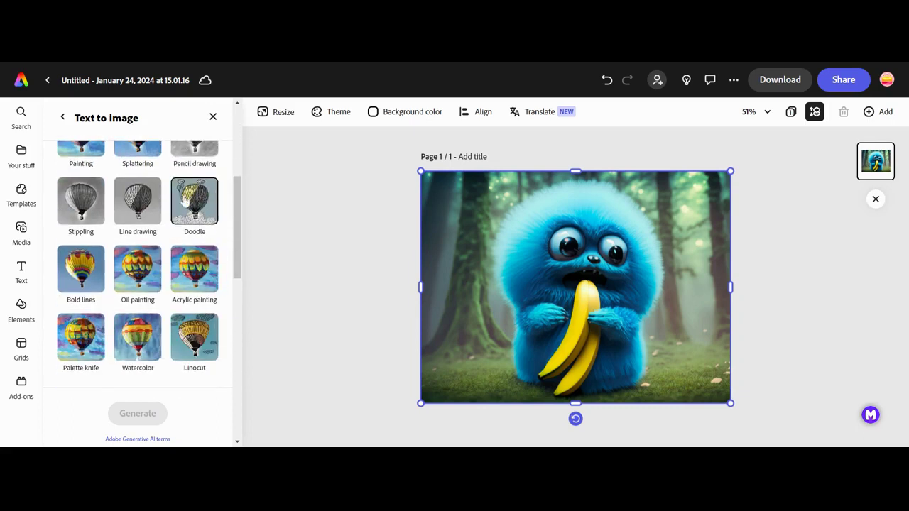
left_click(201, 214)
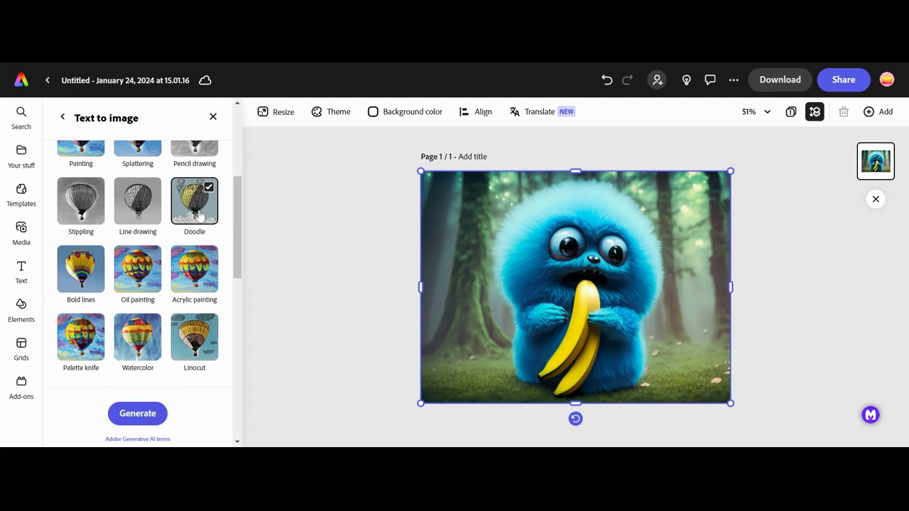
left_click(135, 419)
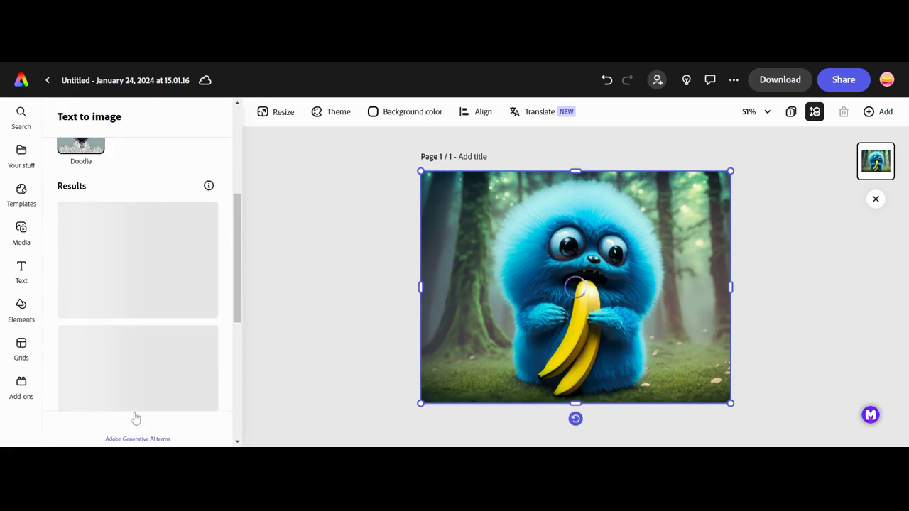
scroll(111, 219, "up", 3)
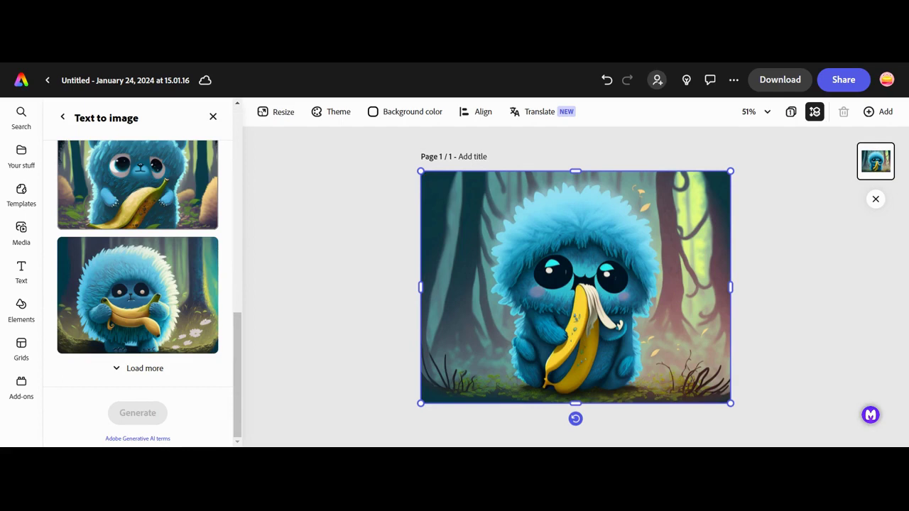
scroll(163, 284, "up", 5)
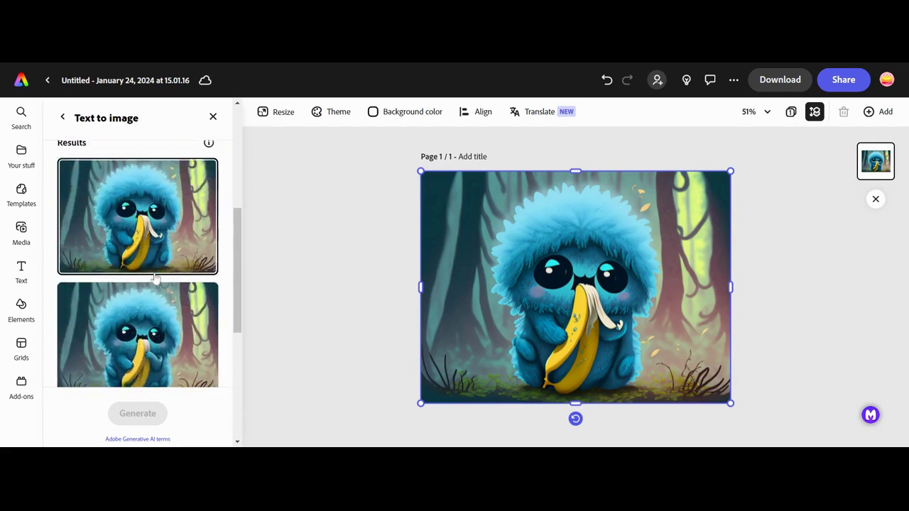
scroll(155, 279, "up", 1)
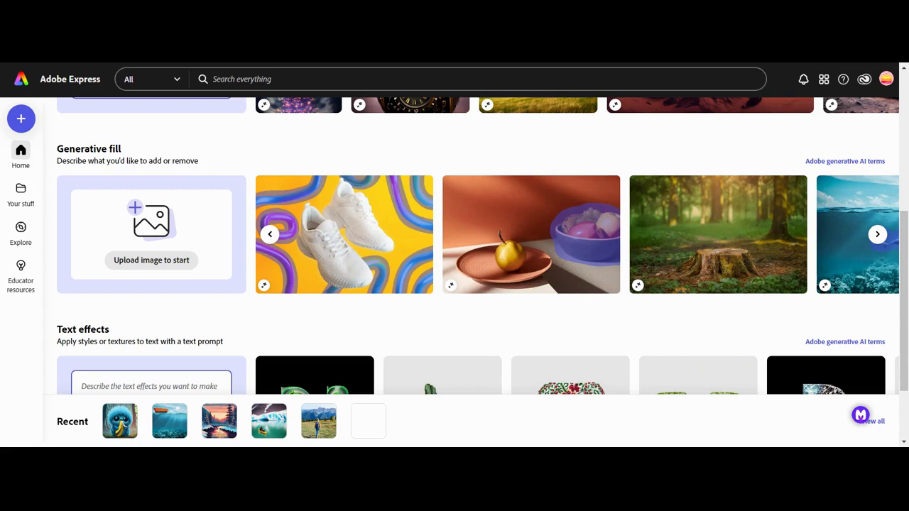
Step: Open the forest tree-stump Generative fill sample, mask the area above the stump with brush size 94, and generate "Squirrel eating a chestnut"
left_click(788, 257)
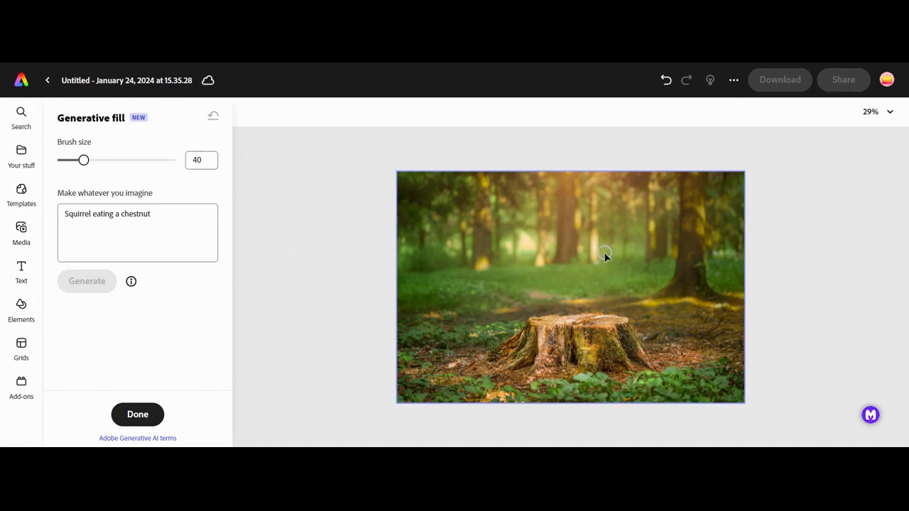
left_click_drag(84, 164, 114, 173)
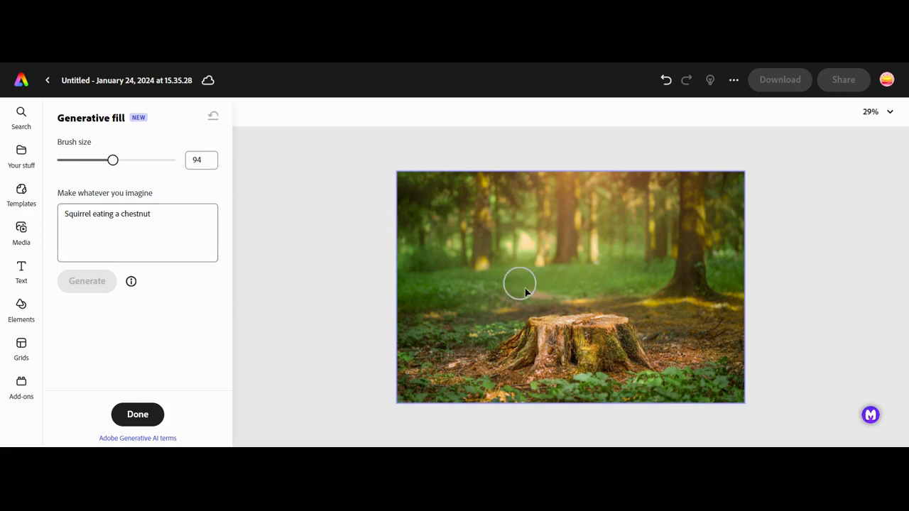
mouse_move(575, 275)
left_mouse_down()
mouse_move(583, 311)
mouse_move(586, 271)
mouse_move(566, 278)
mouse_move(562, 305)
left_mouse_up()
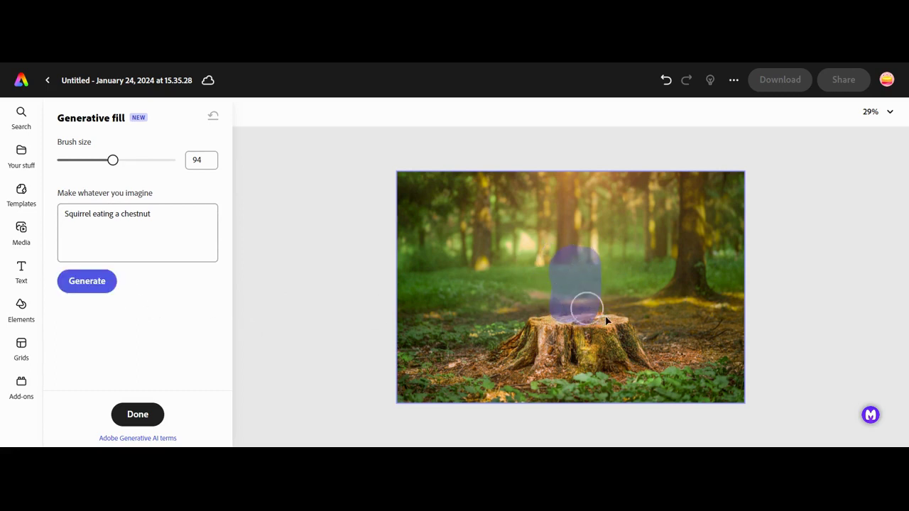
left_click(97, 284)
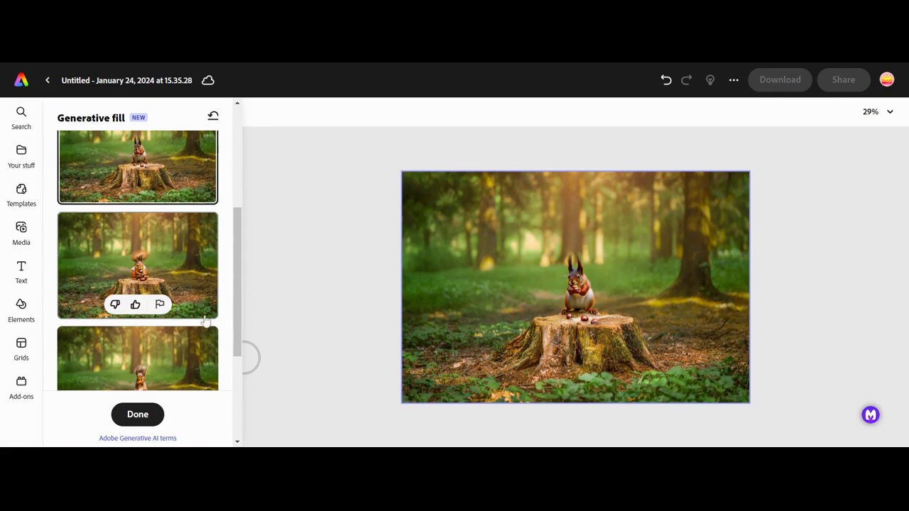
Step: Compare the generated squirrel variations in the Generative fill results
scroll(178, 277, "down", 2)
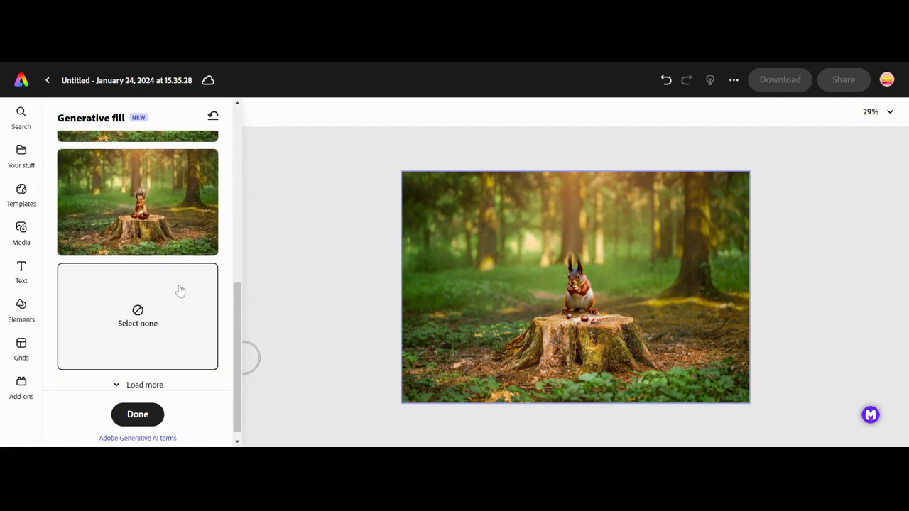
scroll(151, 216, "up", 5)
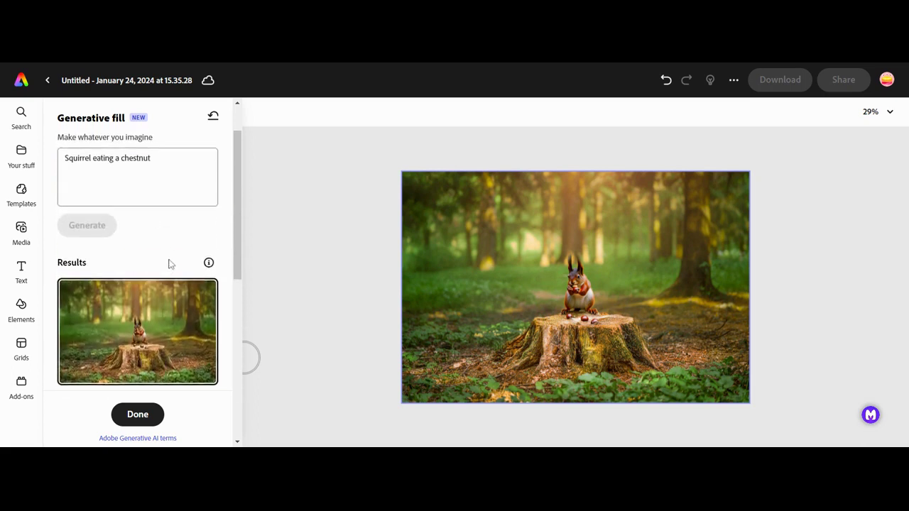
scroll(171, 266, "down", 4)
scroll(170, 267, "down", 1)
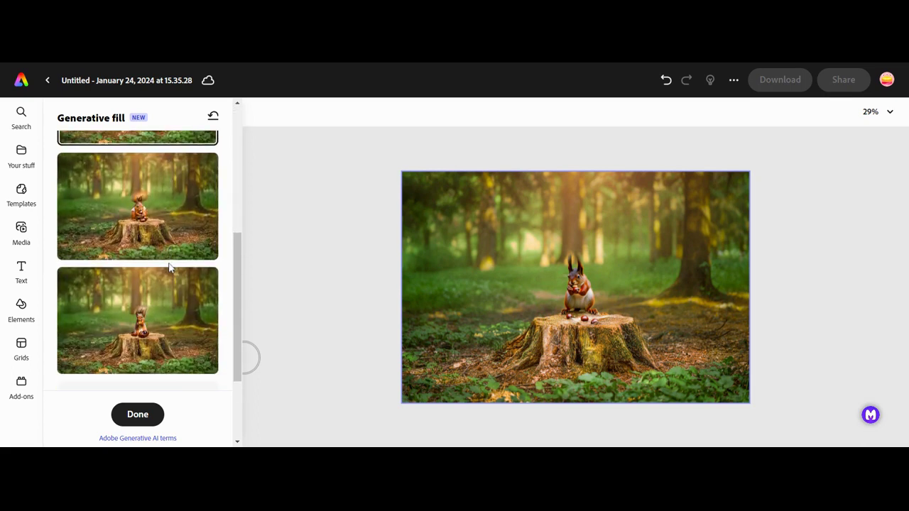
Step: Leave the squirrel project for the home page, generate a "Neon lights" text effect from Text effects, and review the results
left_click(47, 84)
scroll(174, 264, "down", 1)
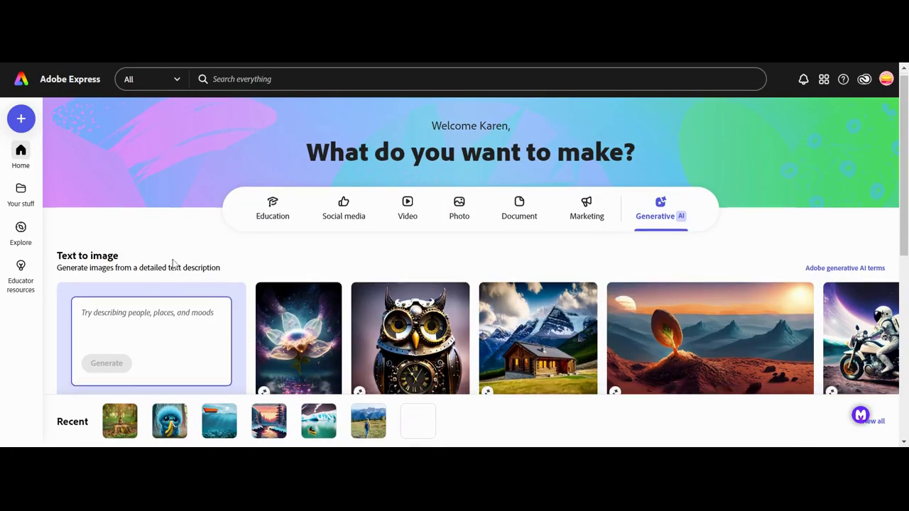
scroll(177, 260, "down", 5)
scroll(192, 258, "up", 1)
scroll(195, 260, "down", 1)
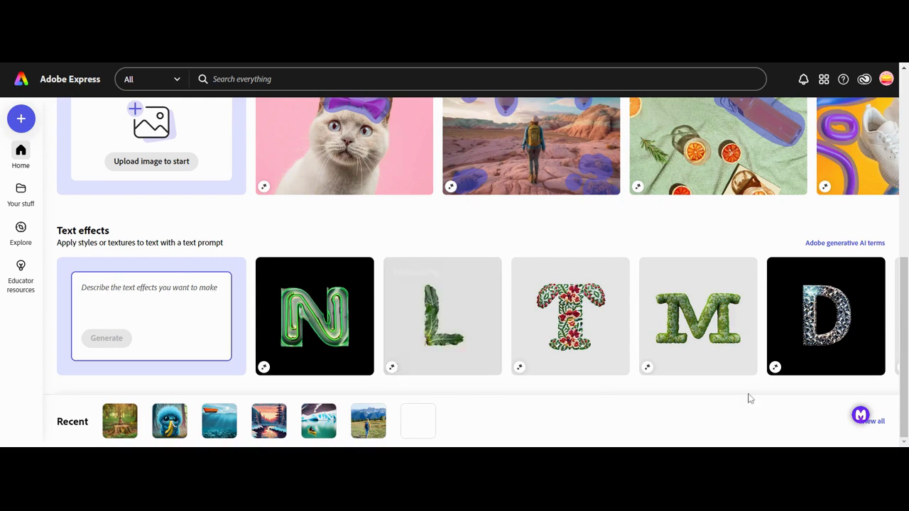
left_click(155, 295)
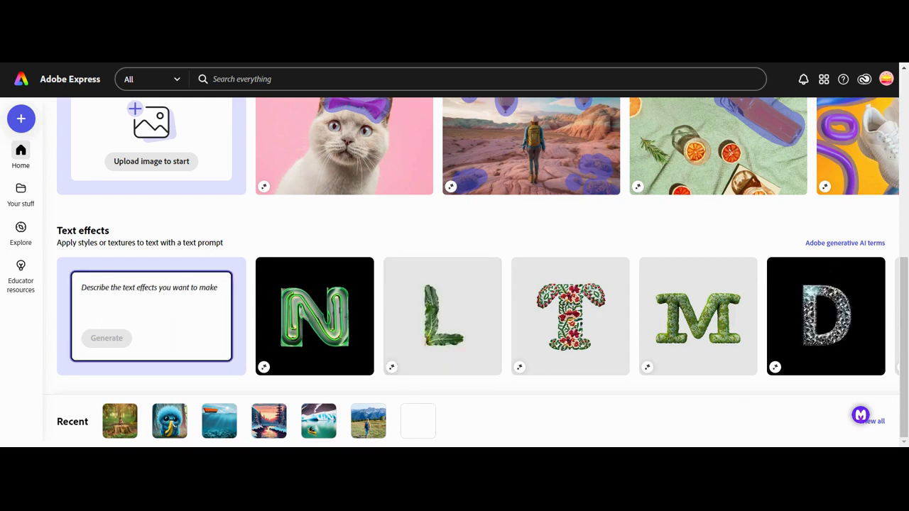
type("Neon lights")
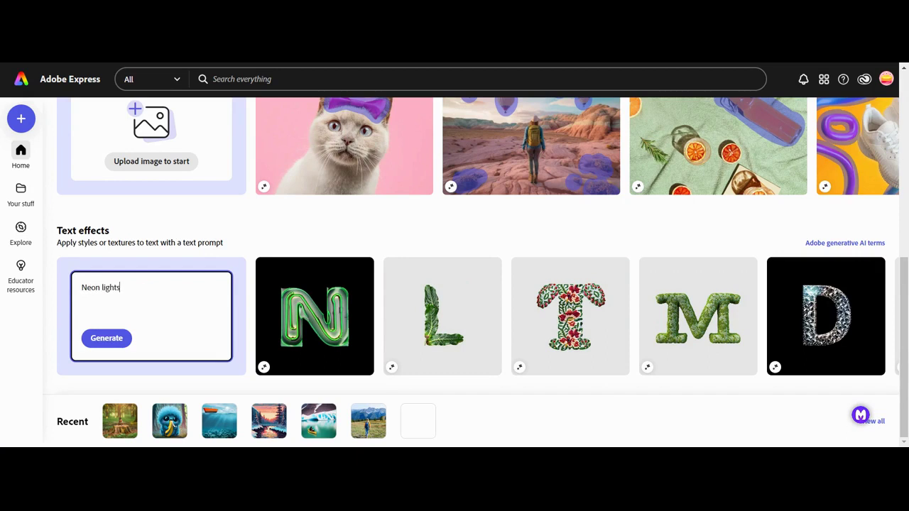
key("Return")
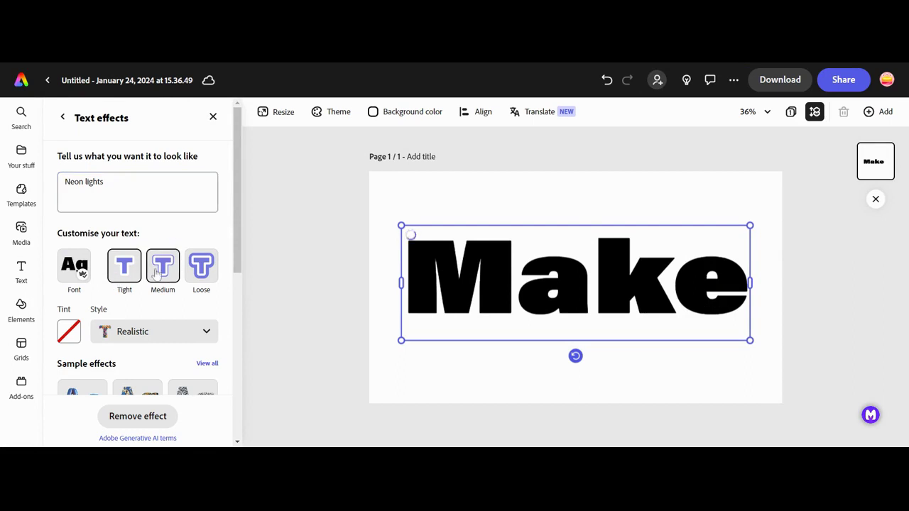
scroll(147, 217, "down", 5)
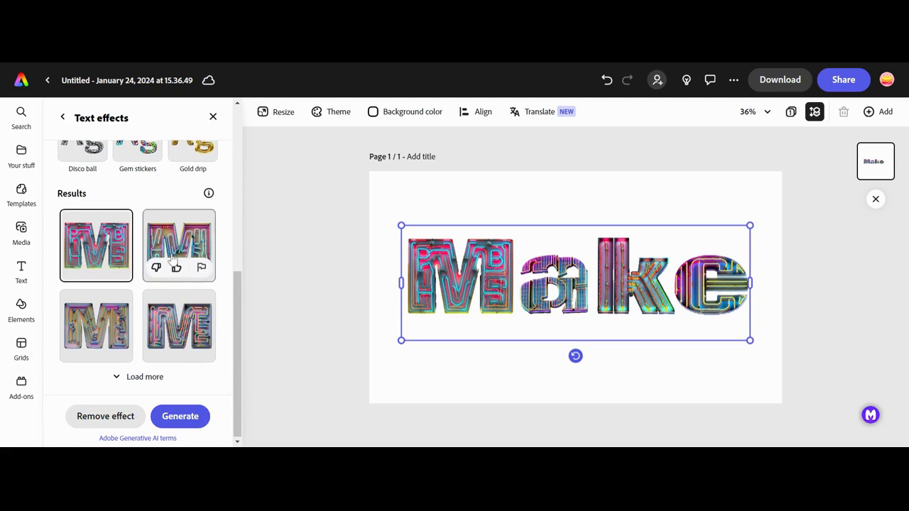
Step: Set the text effect's fit to Loose, and inspect the style options and sample effects while keeping the Realistic style
scroll(164, 261, "up", 5)
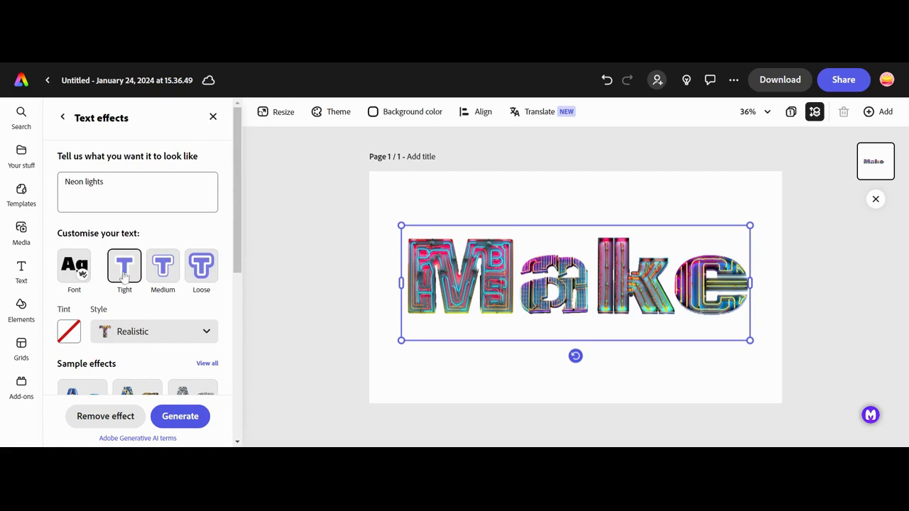
left_click(199, 275)
scroll(91, 264, "down", 3)
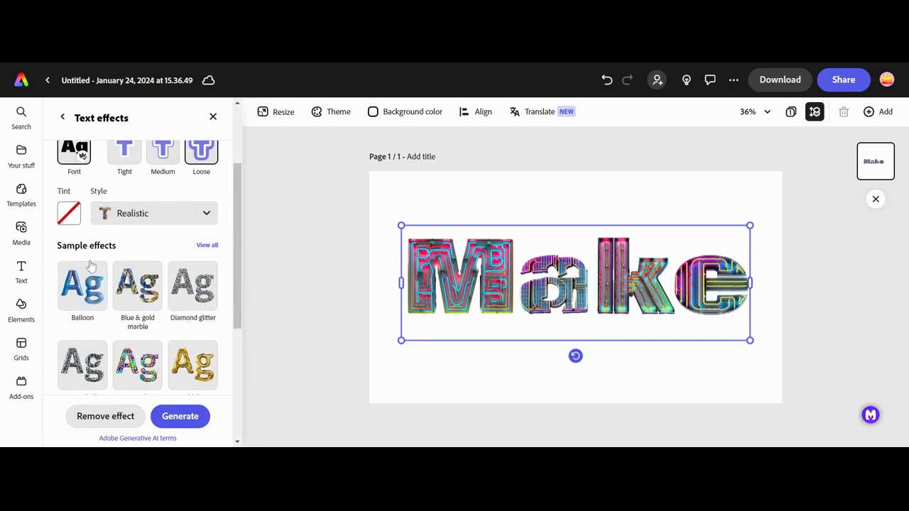
left_click(138, 214)
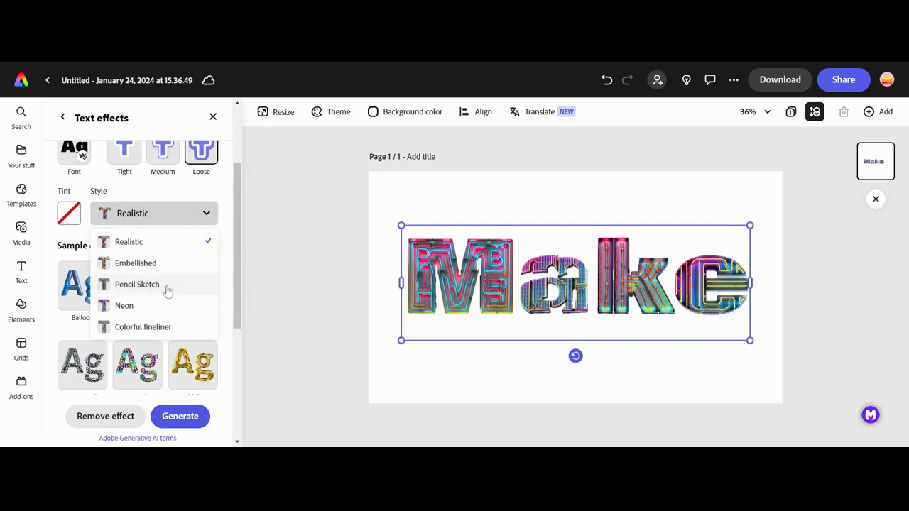
left_click(124, 199)
scroll(107, 241, "down", 2)
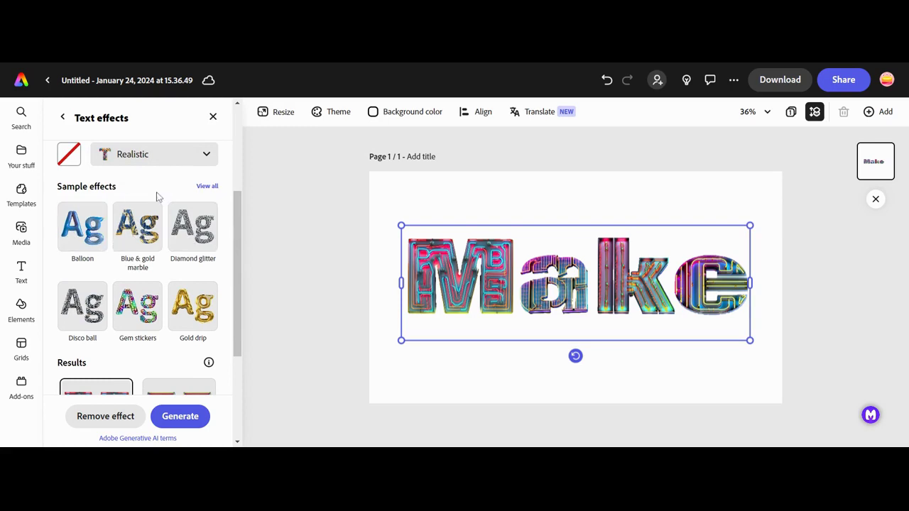
scroll(164, 284, "down", 1)
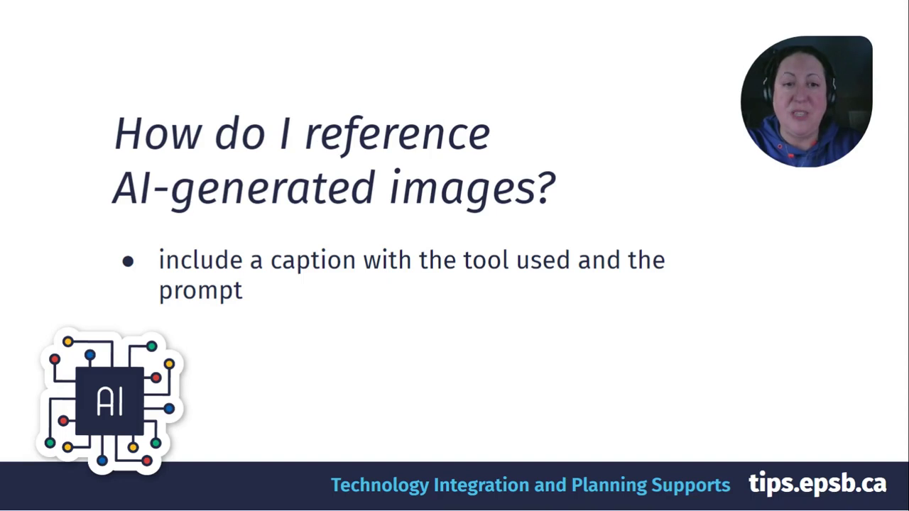
key("Right")
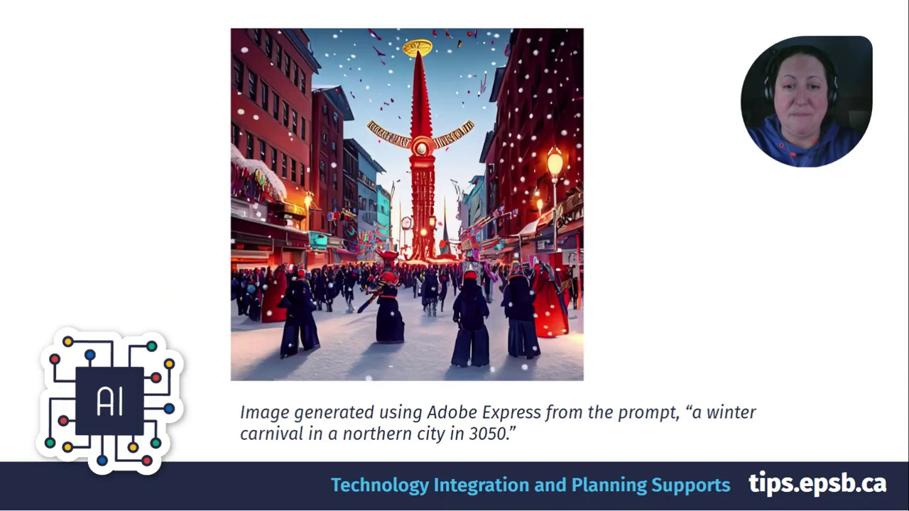